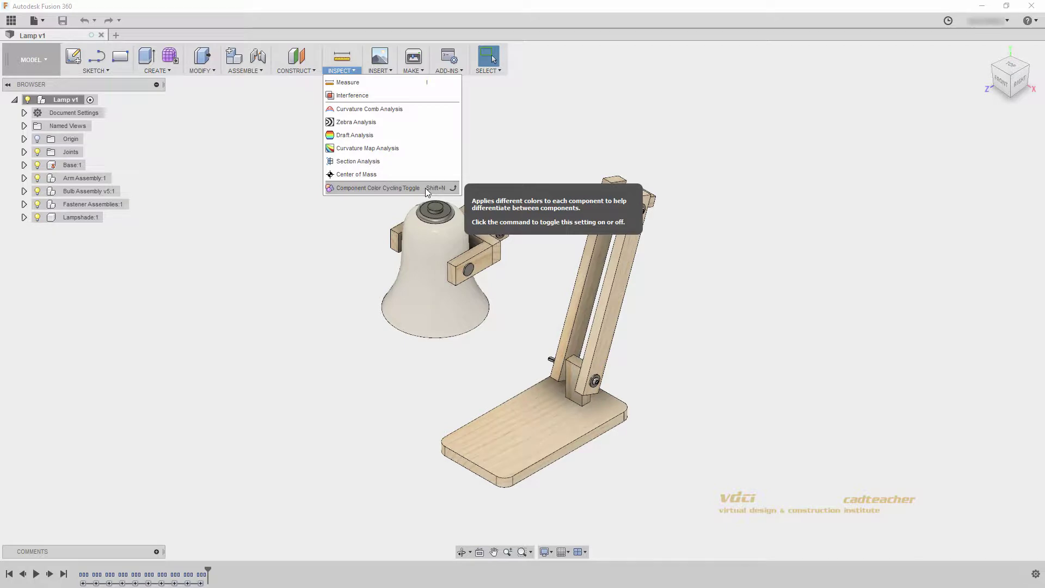
# Step: Switch component colour cycling on and off while expanding the Arm Assembly to view its parts
pyautogui.click(426, 188)
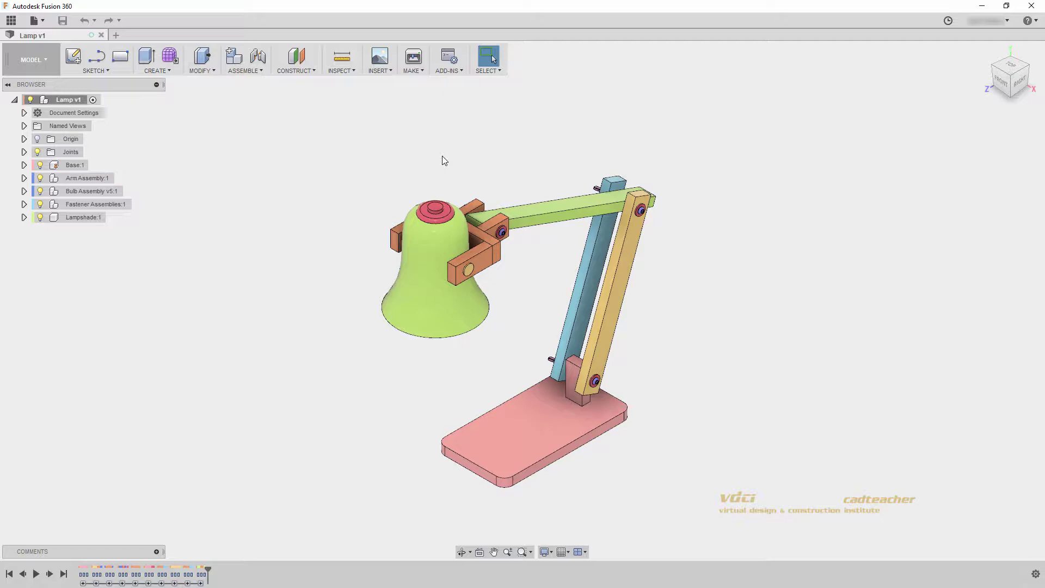
pyautogui.hotkey('shift', 'n')
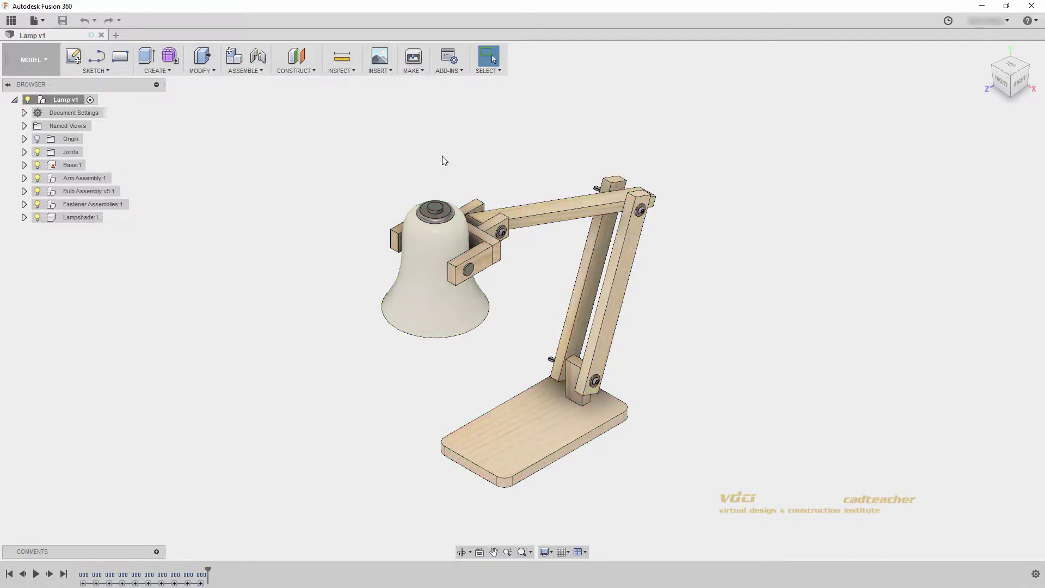
pyautogui.hotkey('shift', 'n')
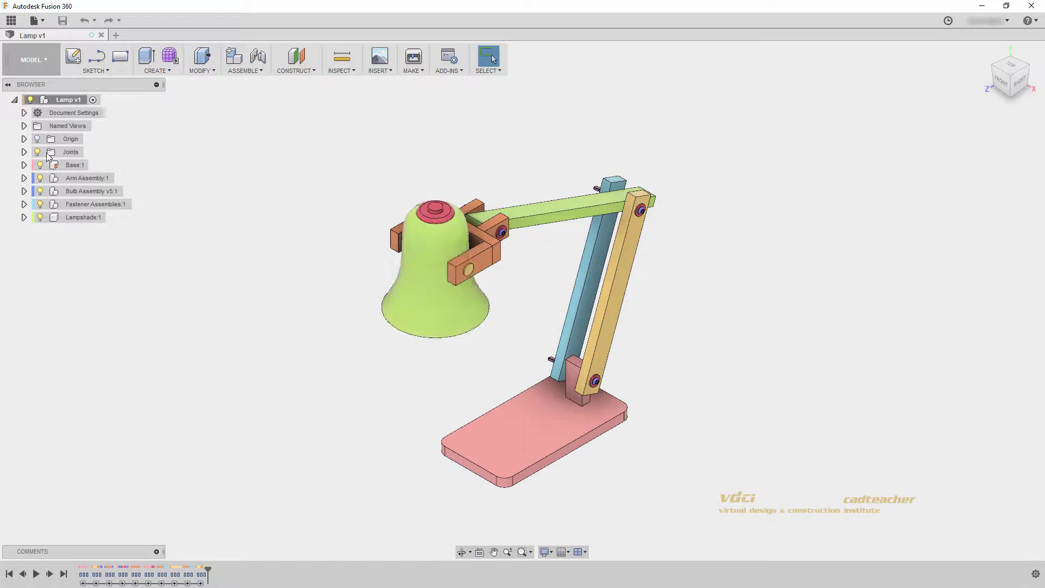
pyautogui.click(25, 179)
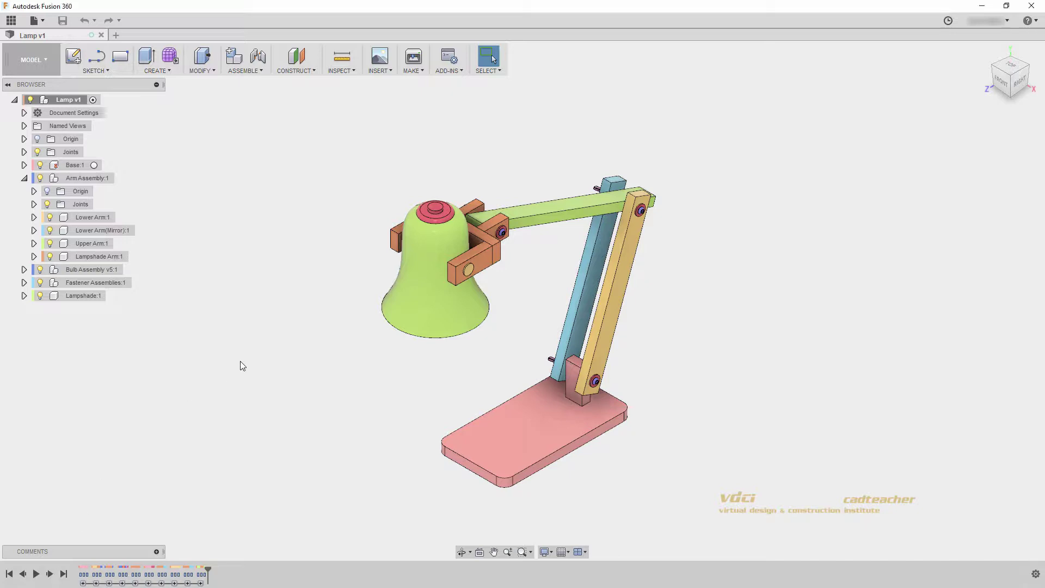
pyautogui.hotkey('shift', 'n')
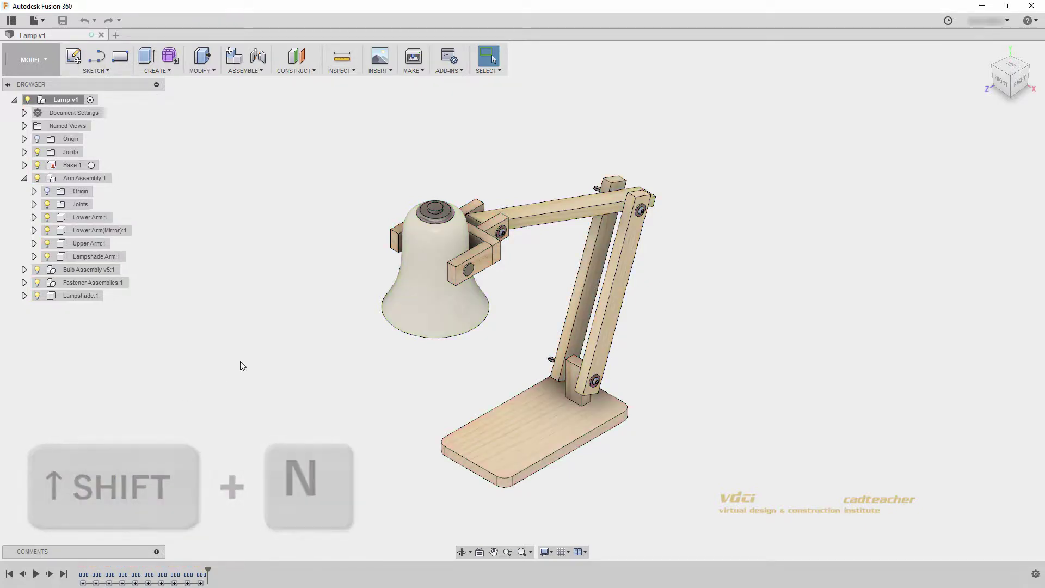
# Step: Collapse the Arm Assembly and measure between the upper arm's two side faces
pyautogui.click(342, 71)
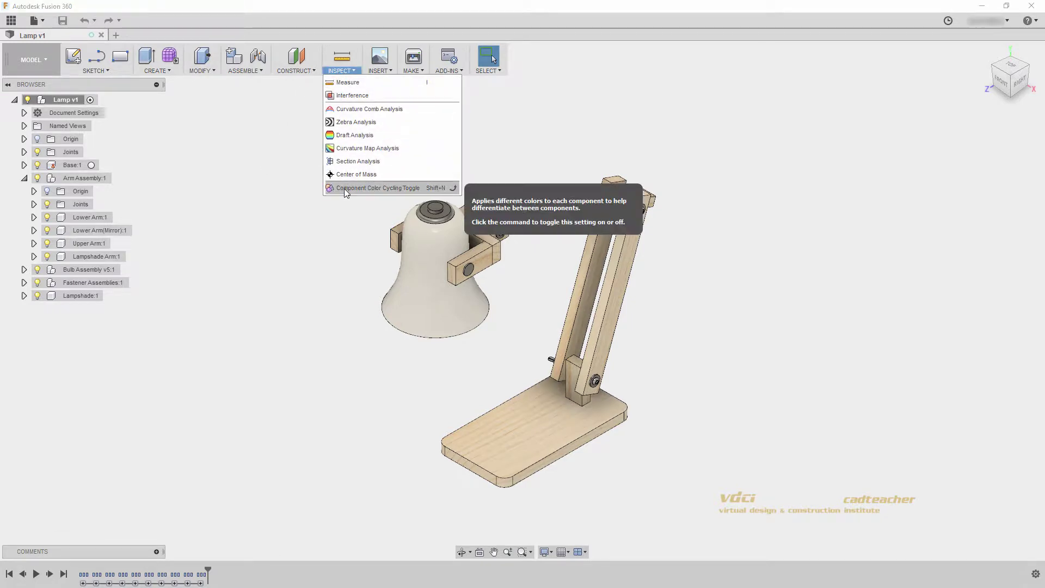
pyautogui.click(24, 179)
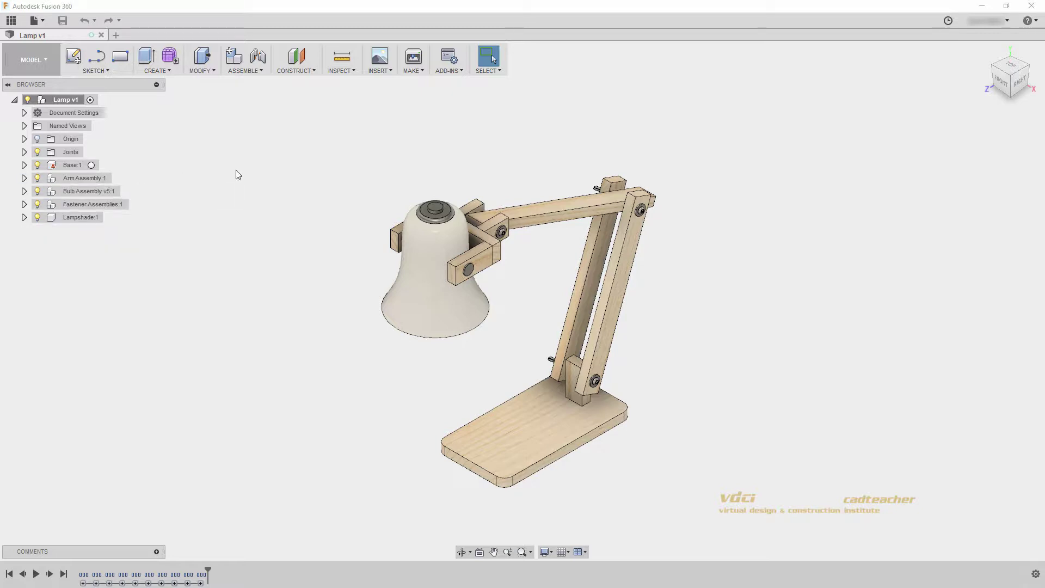
pyautogui.click(340, 72)
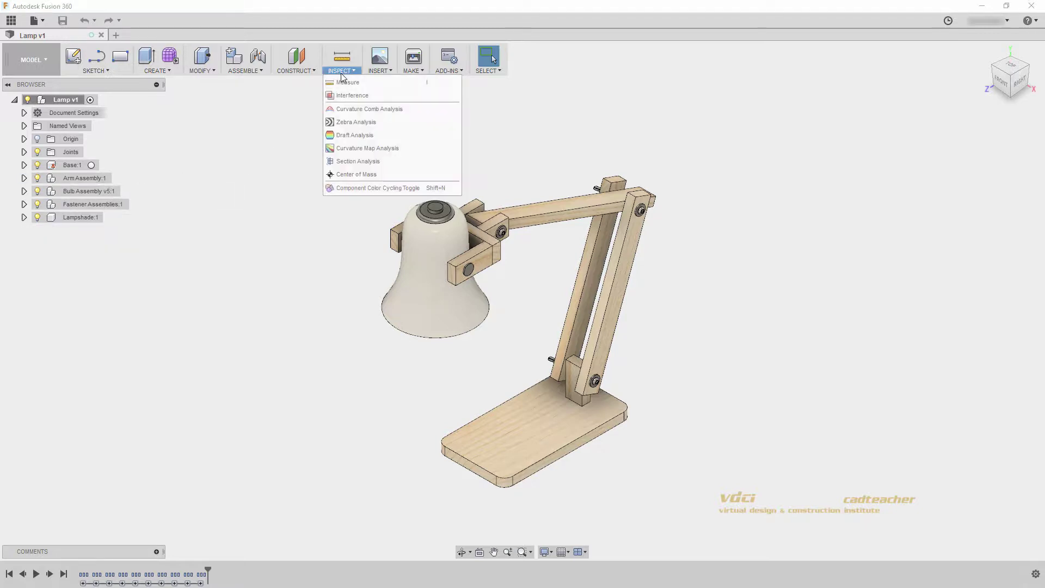
pyautogui.click(353, 85)
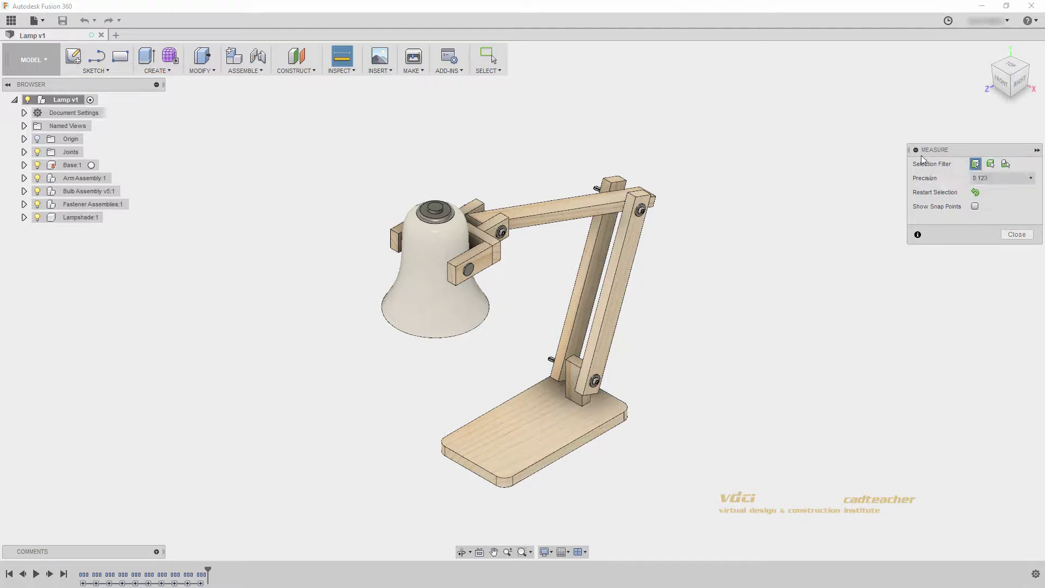
pyautogui.click(570, 216)
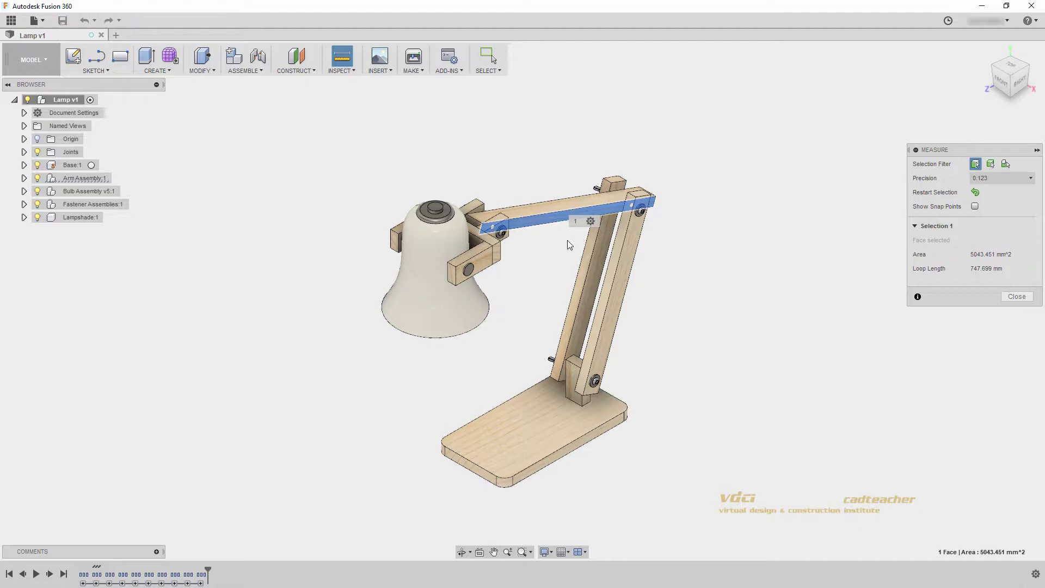
pyautogui.keyDown('shift'); pyautogui.moveTo(540, 253); pyautogui.dragTo(629, 300, button='middle'); pyautogui.keyUp('shift')
pyautogui.click(521, 216)
# Step: Measure to the base's front edge as the second selection, then clear the measurement
pyautogui.scroll(5, 522, 212)
pyautogui.scroll(-3, 632, 298)
pyautogui.scroll(-3, 632, 298)
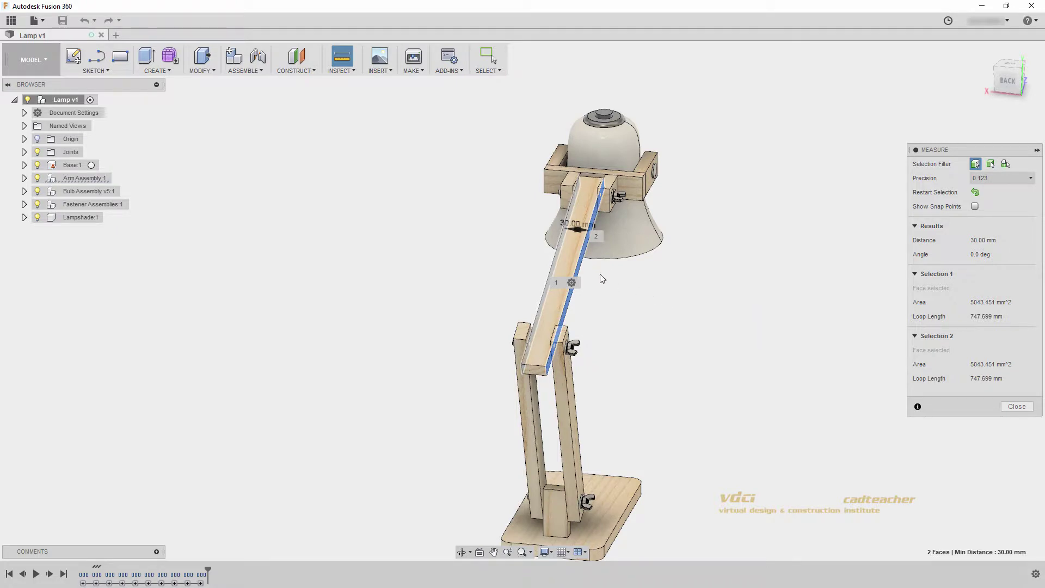
pyautogui.moveTo(621, 482); pyautogui.dragTo(623, 356, button='middle')
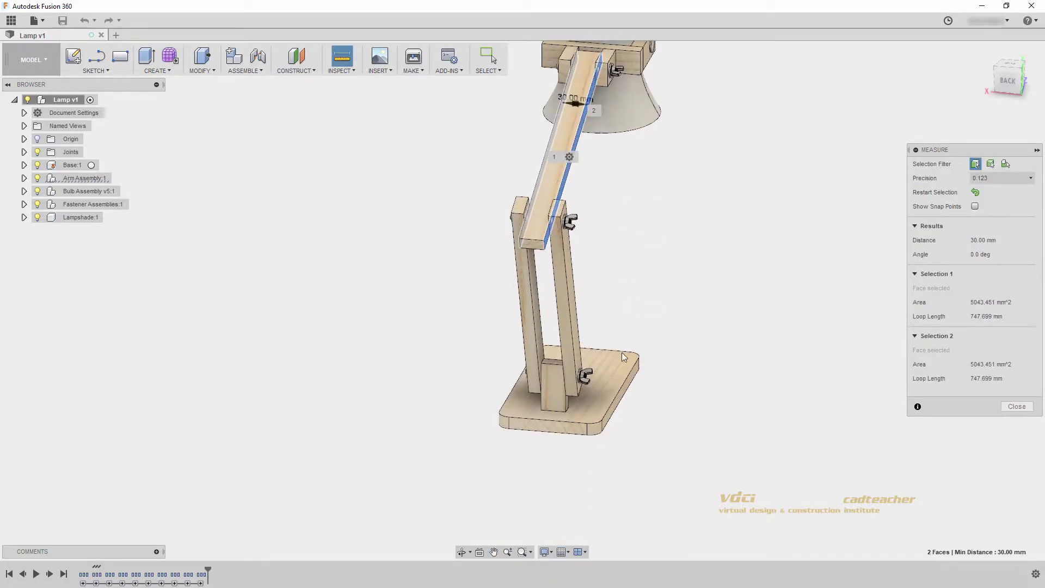
pyautogui.click(622, 391)
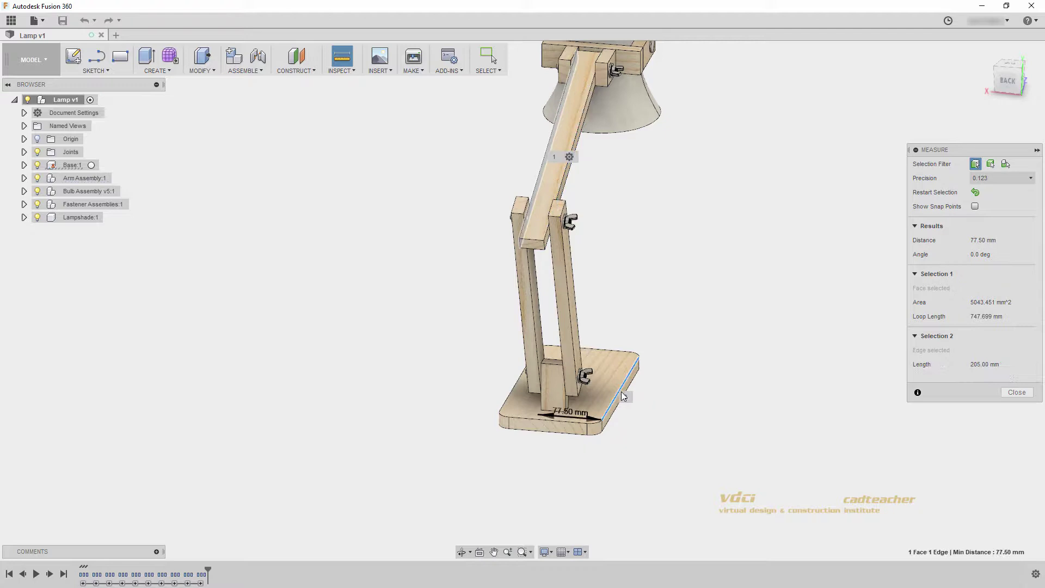
pyautogui.keyDown('shift'); pyautogui.moveTo(633, 379); pyautogui.dragTo(631, 333, button='middle'); pyautogui.keyUp('shift')
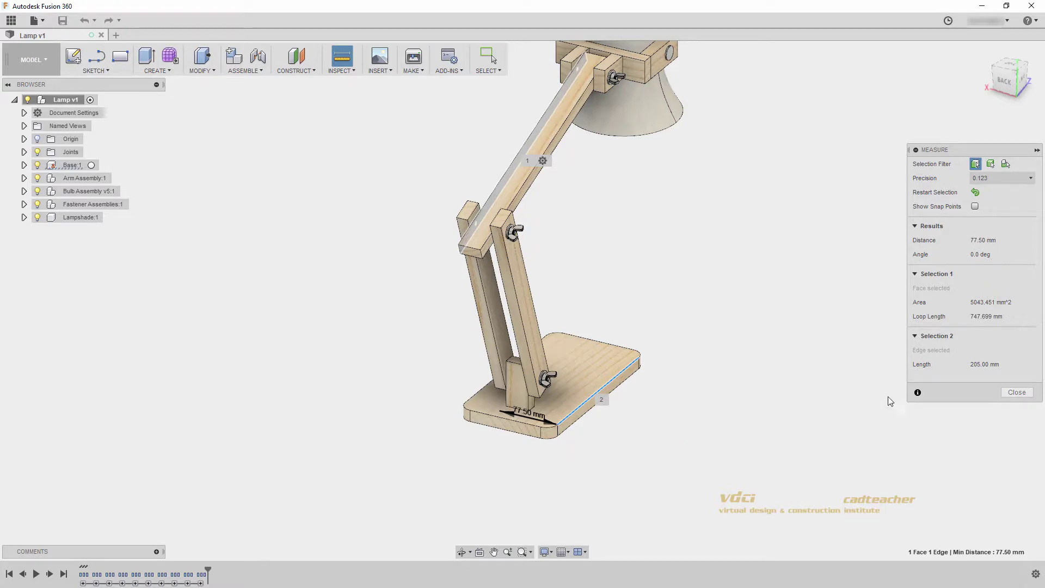
pyautogui.click(1004, 391)
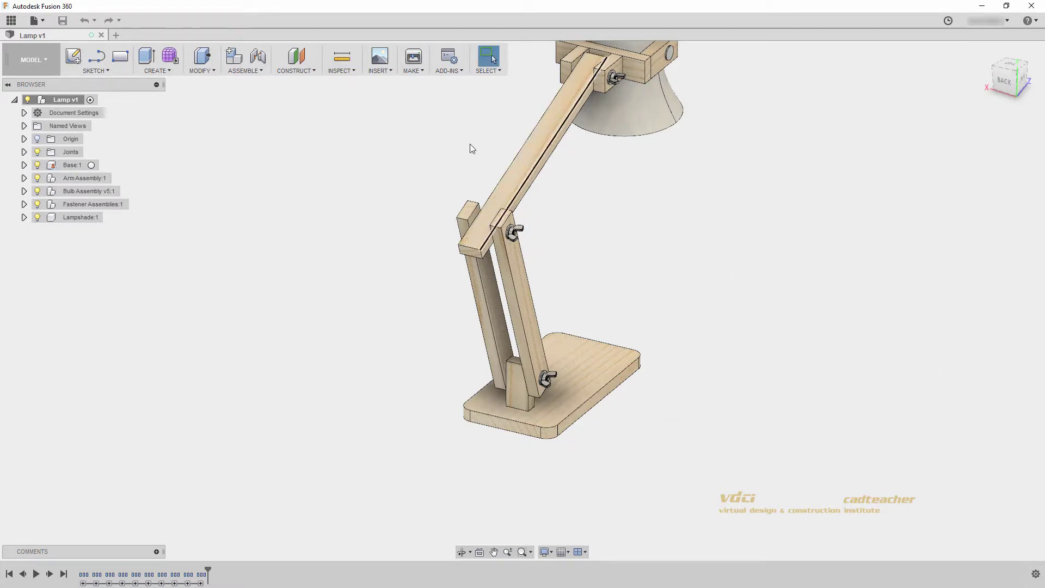
# Step: Measure the angle between the base top face and the arm's inner face, reading 110.0 deg
pyautogui.click(341, 60)
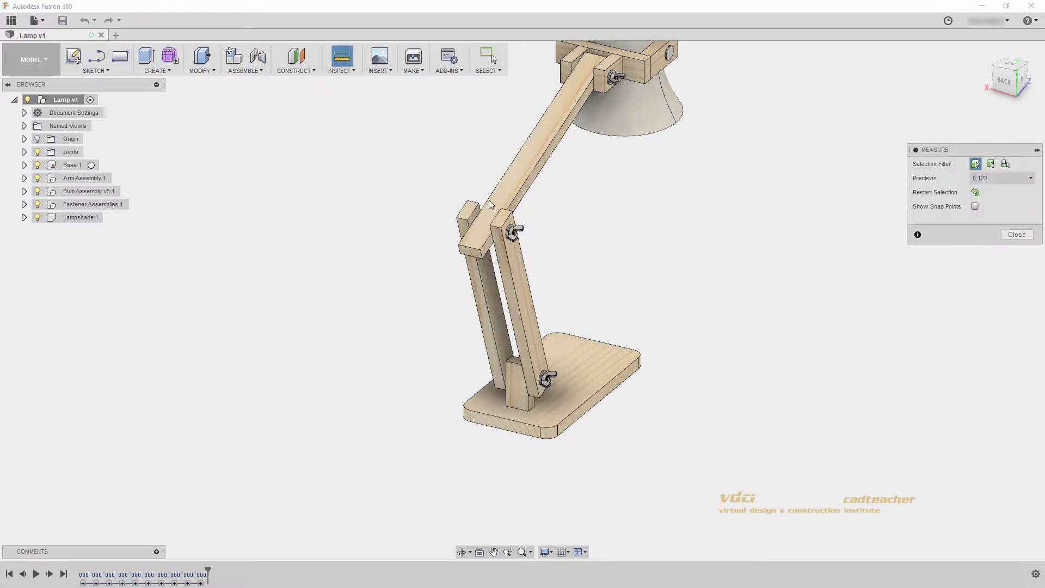
pyautogui.keyDown('shift'); pyautogui.moveTo(627, 331); pyautogui.dragTo(532, 332, button='middle'); pyautogui.keyUp('shift')
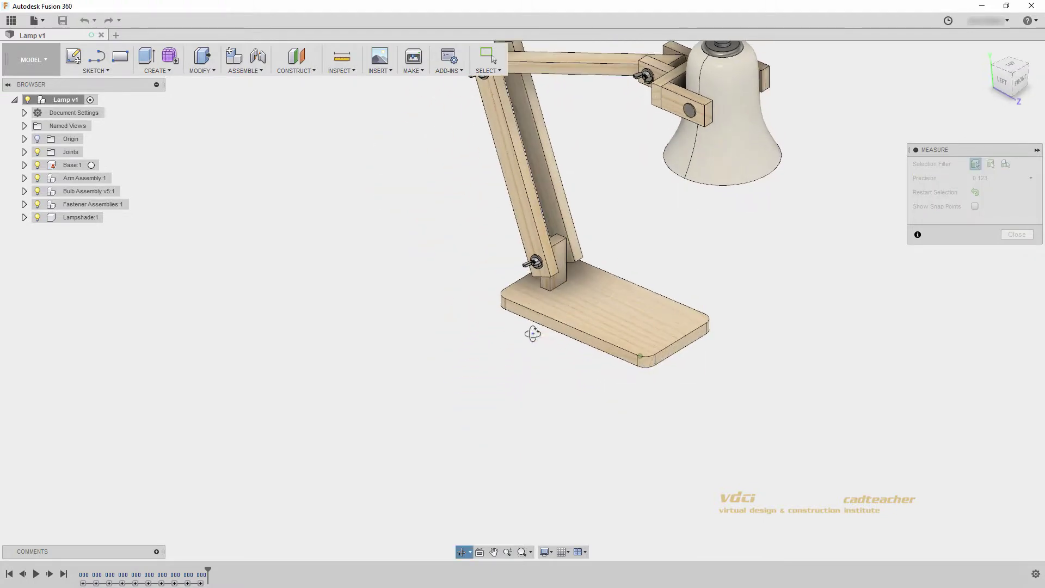
pyautogui.click(620, 306)
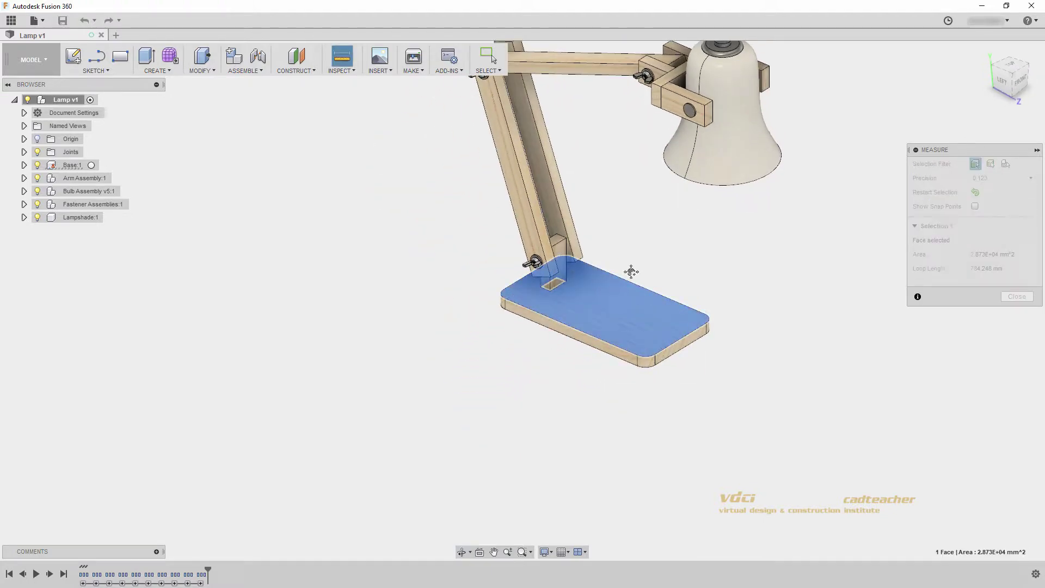
pyautogui.moveTo(621, 308); pyautogui.dragTo(620, 359, button='middle')
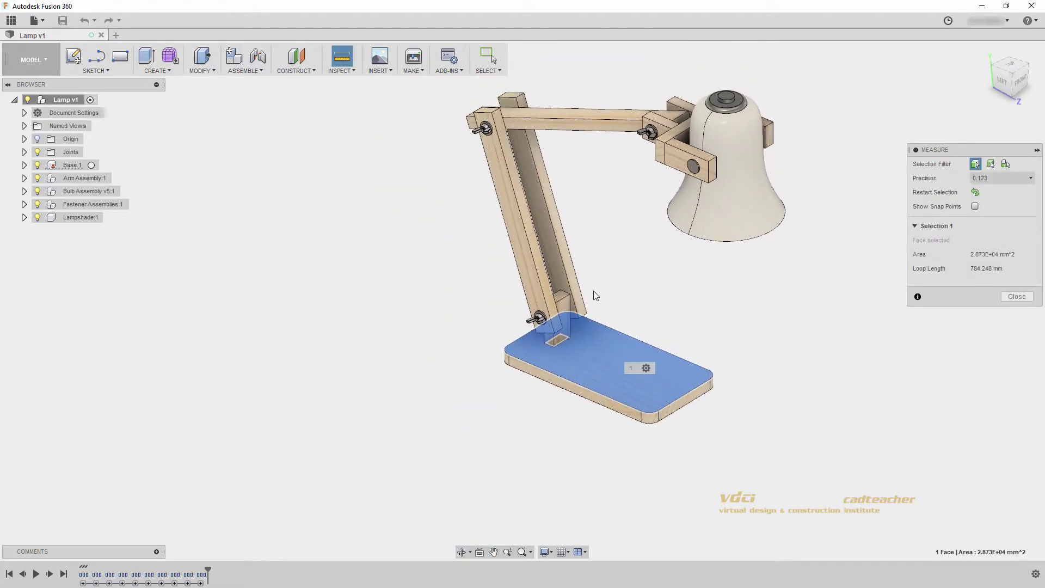
pyautogui.click(530, 230)
pyautogui.keyDown('shift'); pyautogui.moveTo(566, 308); pyautogui.dragTo(609, 350, button='middle'); pyautogui.keyUp('shift')
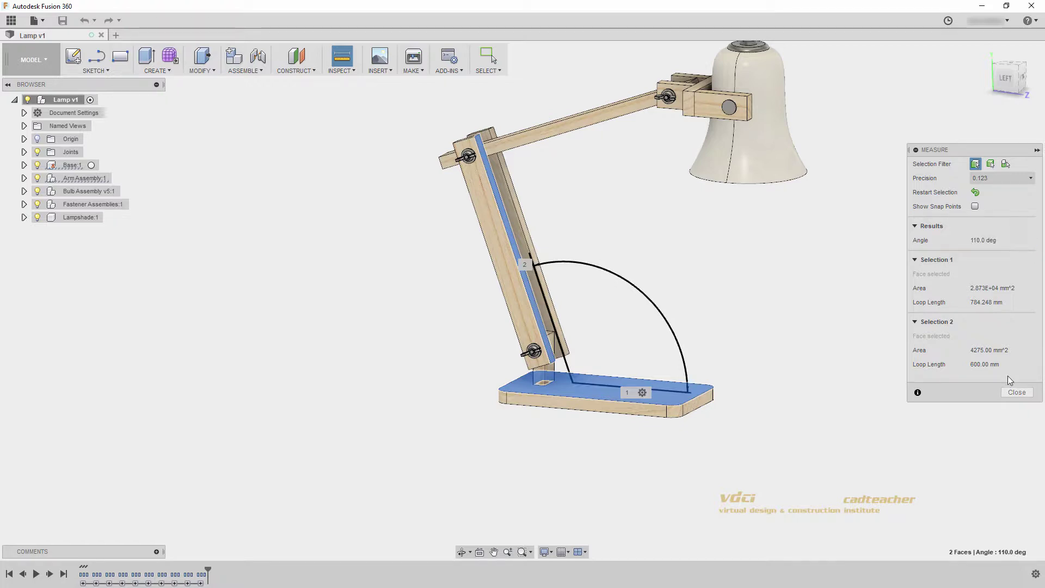
pyautogui.click(1010, 393)
pyautogui.moveTo(746, 312); pyautogui.dragTo(654, 386, button='middle')
# Step: Run an Interference check on all lamp components selected with a window
pyautogui.click(338, 71)
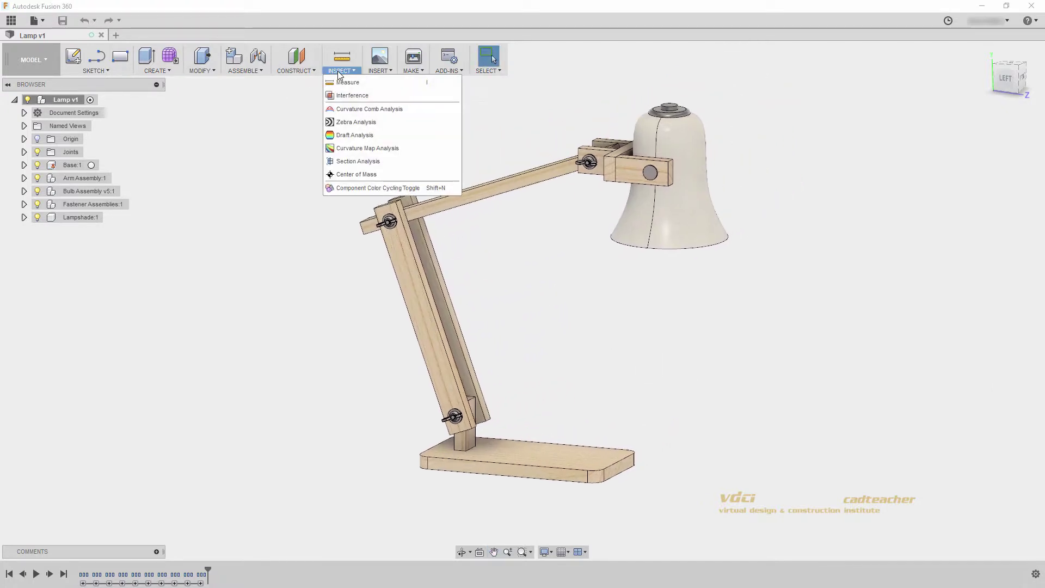
pyautogui.click(344, 95)
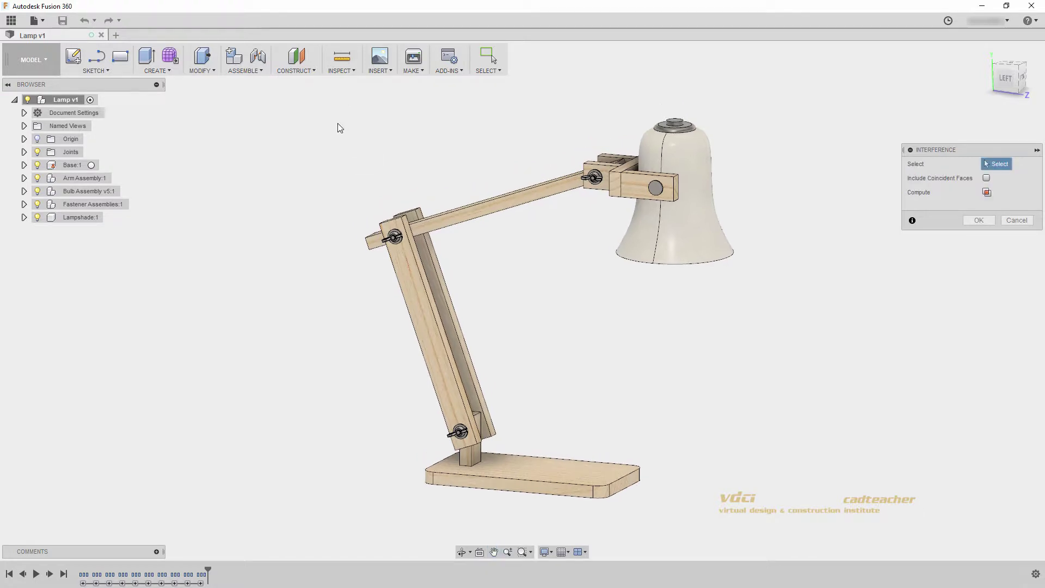
pyautogui.moveTo(319, 109); pyautogui.dragTo(764, 512)
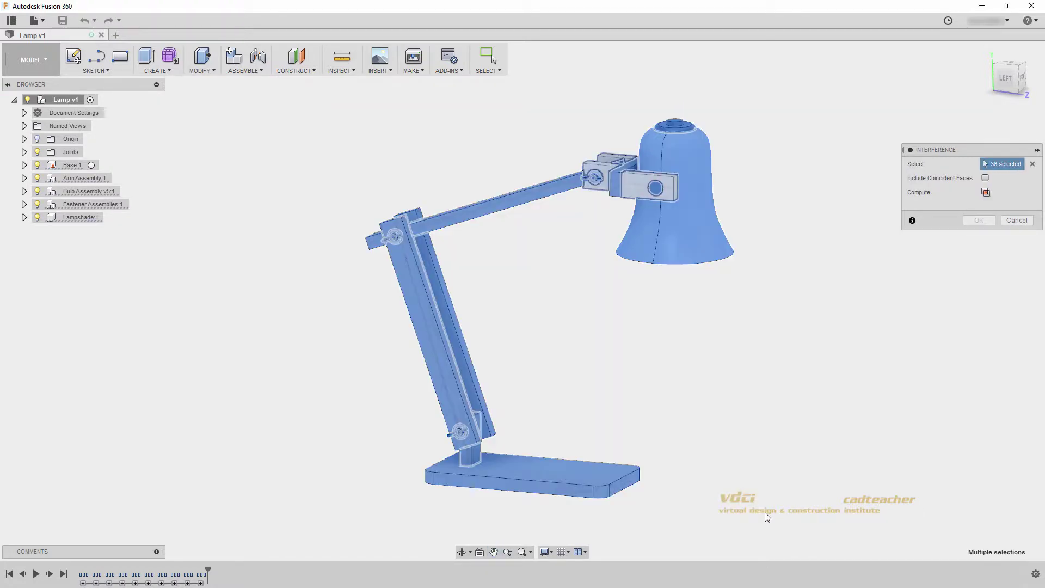
pyautogui.click(986, 192)
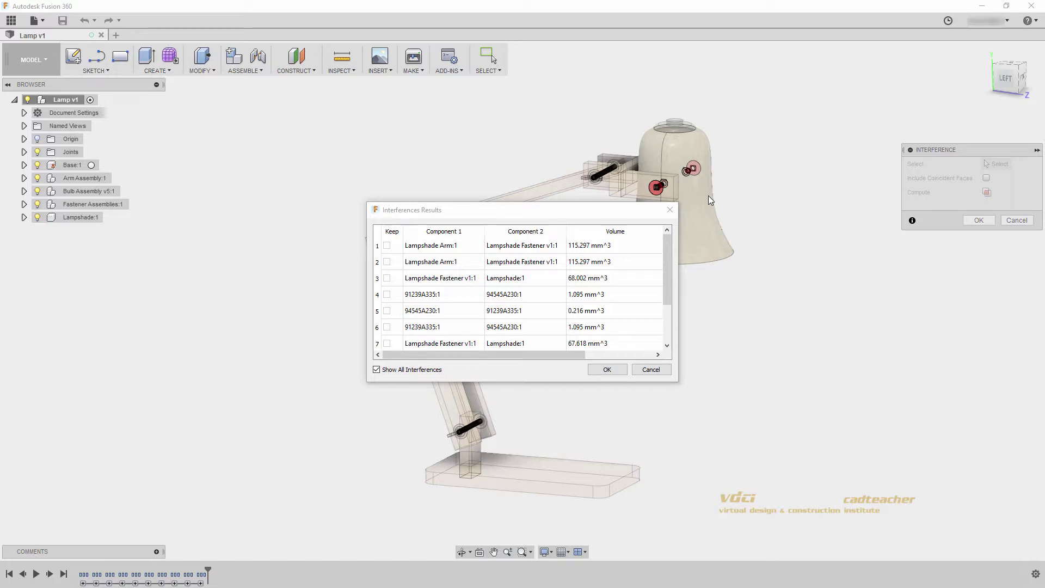
# Step: Review the clashes, including 115.297 mm^3 between Lampshade Arm and Lampshade Fastener, then cancel
pyautogui.moveTo(593, 212); pyautogui.dragTo(313, 160)
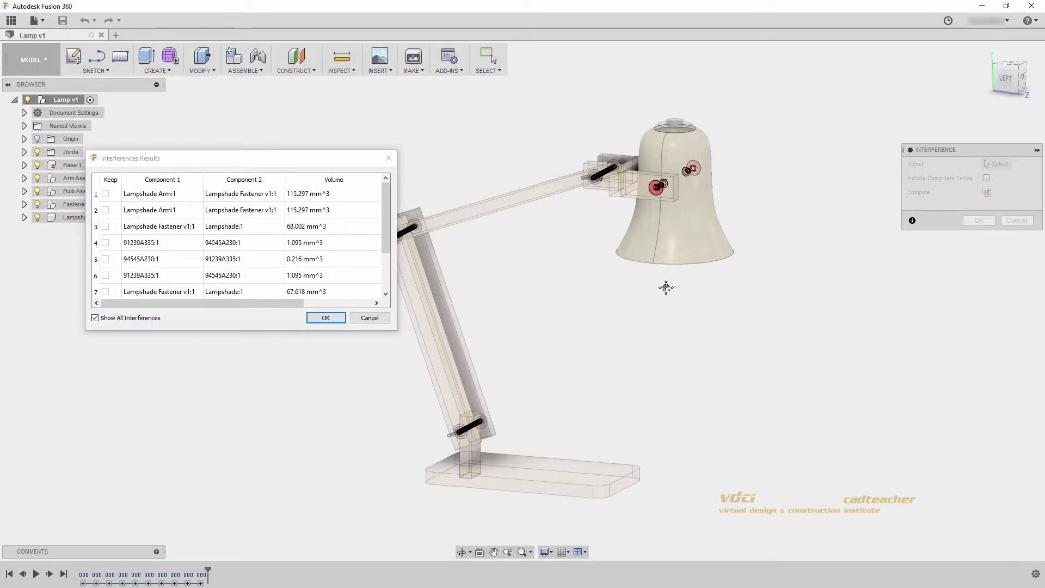
pyautogui.keyDown('shift'); pyautogui.moveTo(664, 286); pyautogui.dragTo(615, 312, button='middle'); pyautogui.keyUp('shift')
pyautogui.scroll(6, 552, 282)
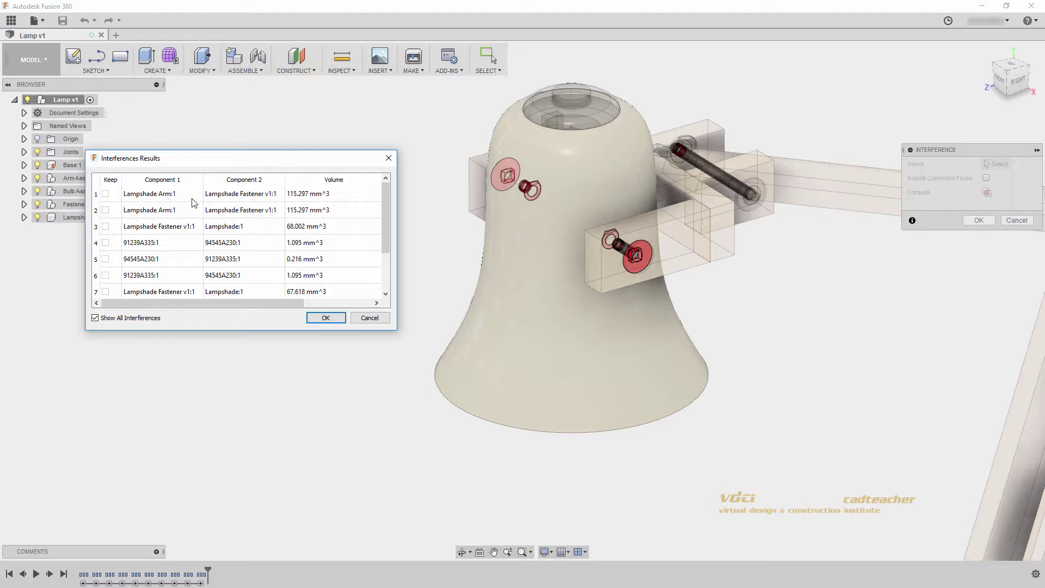
pyautogui.click(127, 195)
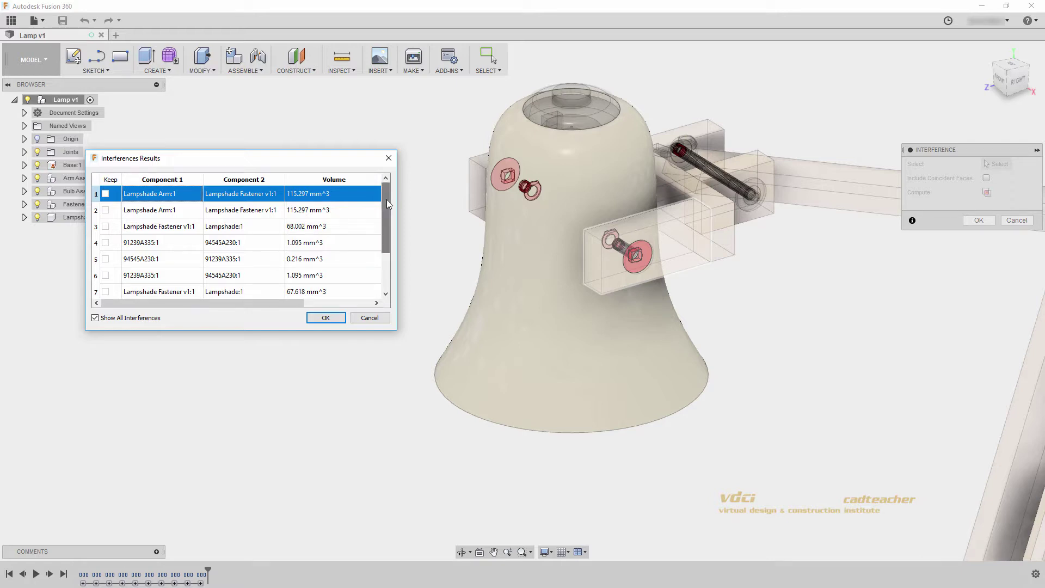
pyautogui.moveTo(387, 199); pyautogui.dragTo(388, 176)
pyautogui.click(370, 317)
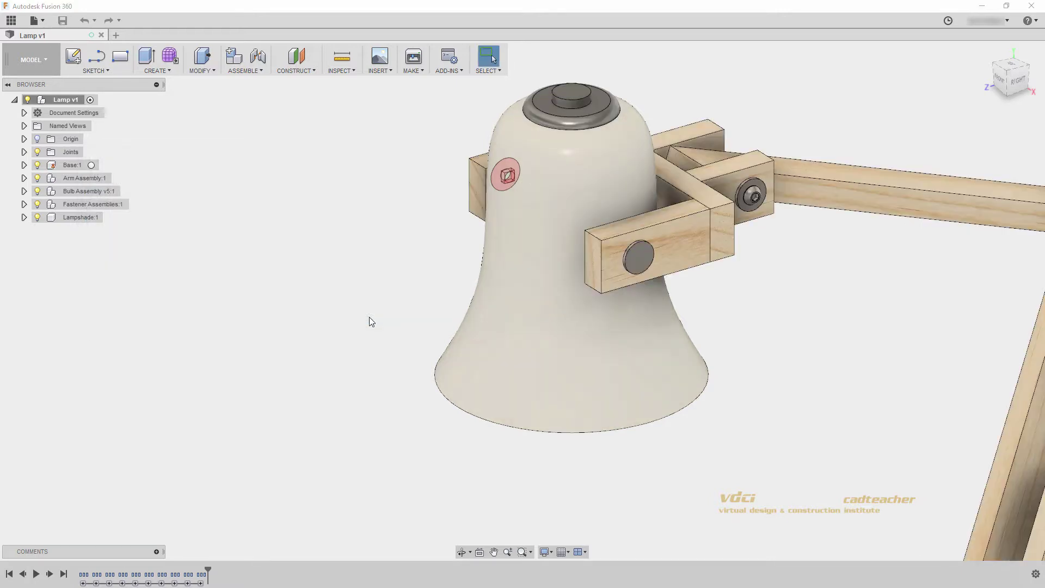
pyautogui.keyDown('shift'); pyautogui.moveTo(738, 297); pyautogui.dragTo(661, 280, button='middle'); pyautogui.keyUp('shift')
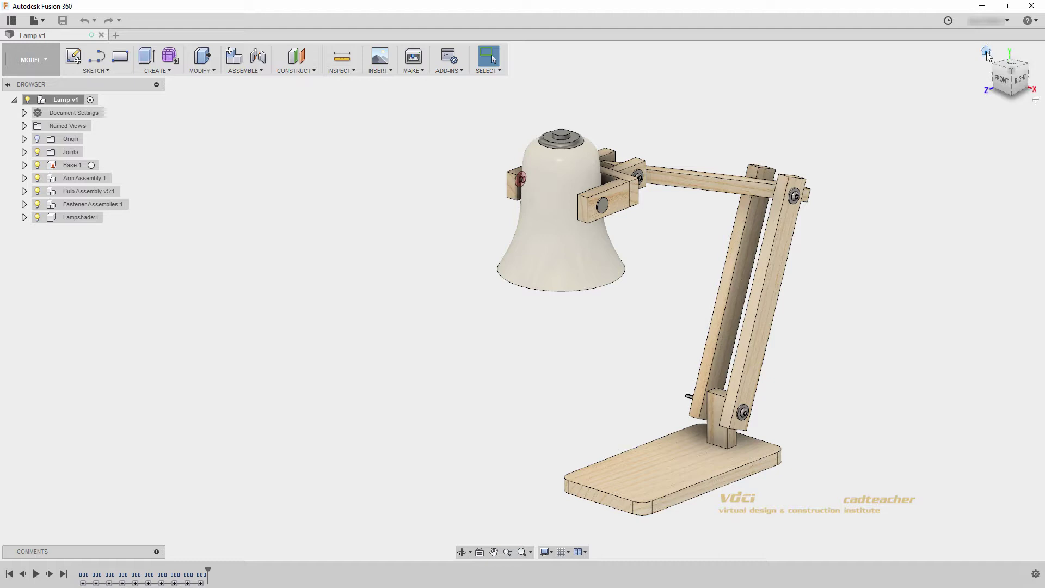
# Step: Reset the view to the ViewCube Home orientation and open the Inspect menu
pyautogui.click(986, 51)
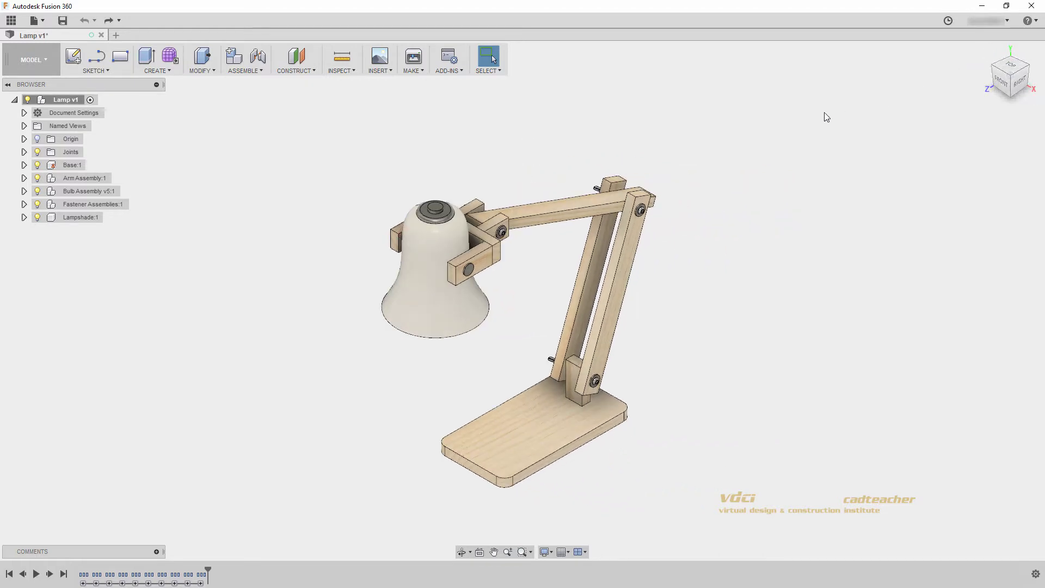
pyautogui.click(344, 70)
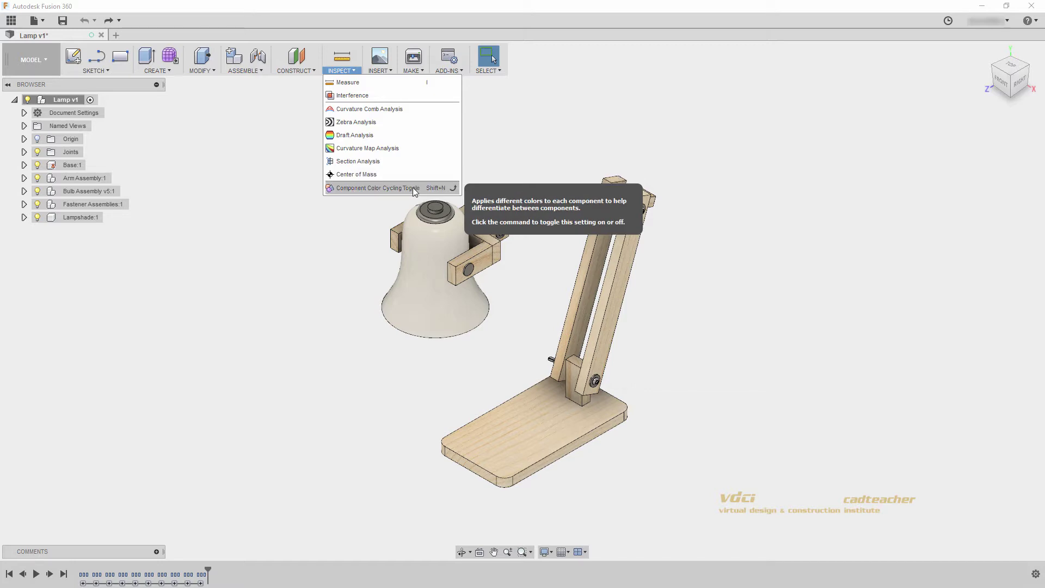
# Step: Turn on component colours and save a hatched section from the base's front face at -61.129 mm
pyautogui.click(415, 189)
pyautogui.click(349, 70)
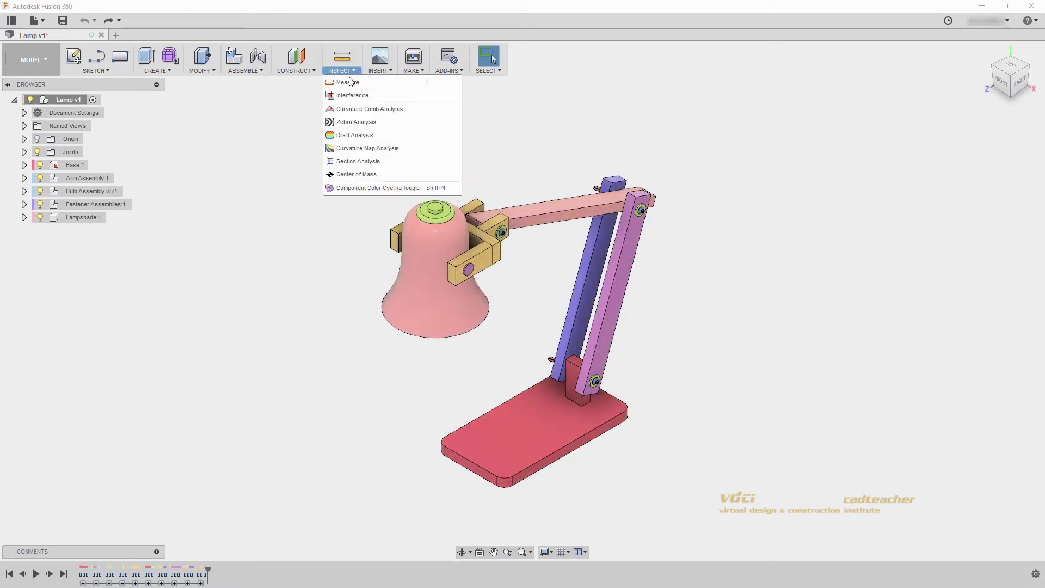
pyautogui.click(399, 161)
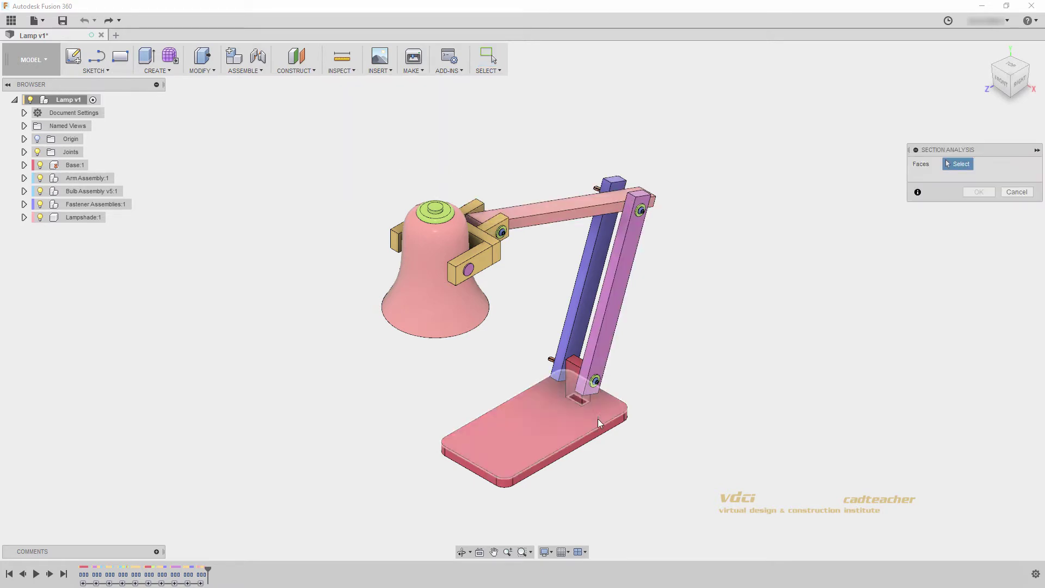
pyautogui.click(593, 433)
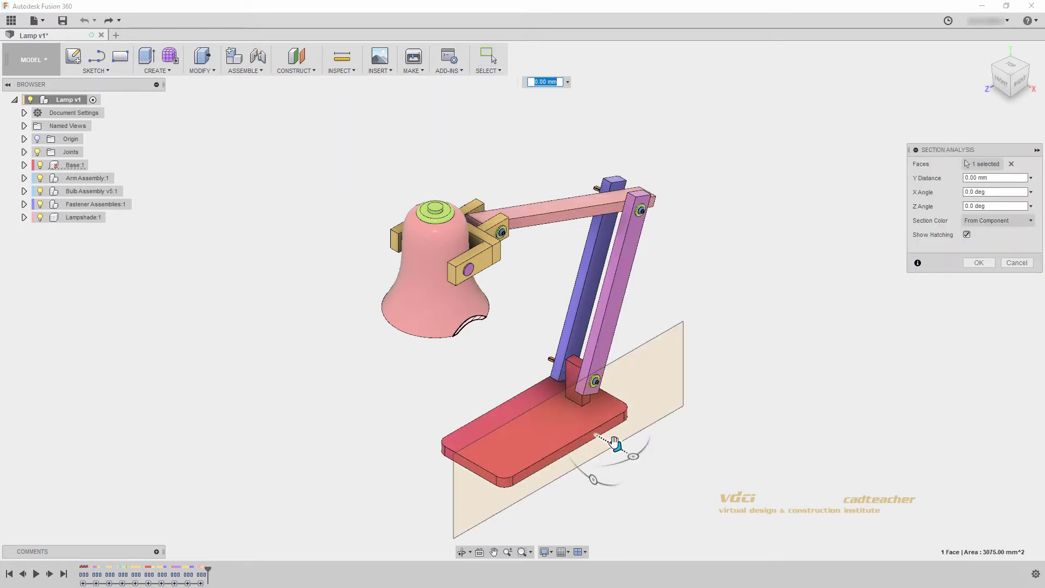
pyautogui.moveTo(614, 445)
pyautogui.mouseDown()
pyautogui.moveTo(545, 412)
pyautogui.moveTo(585, 430)
pyautogui.moveTo(576, 430)
pyautogui.mouseUp()
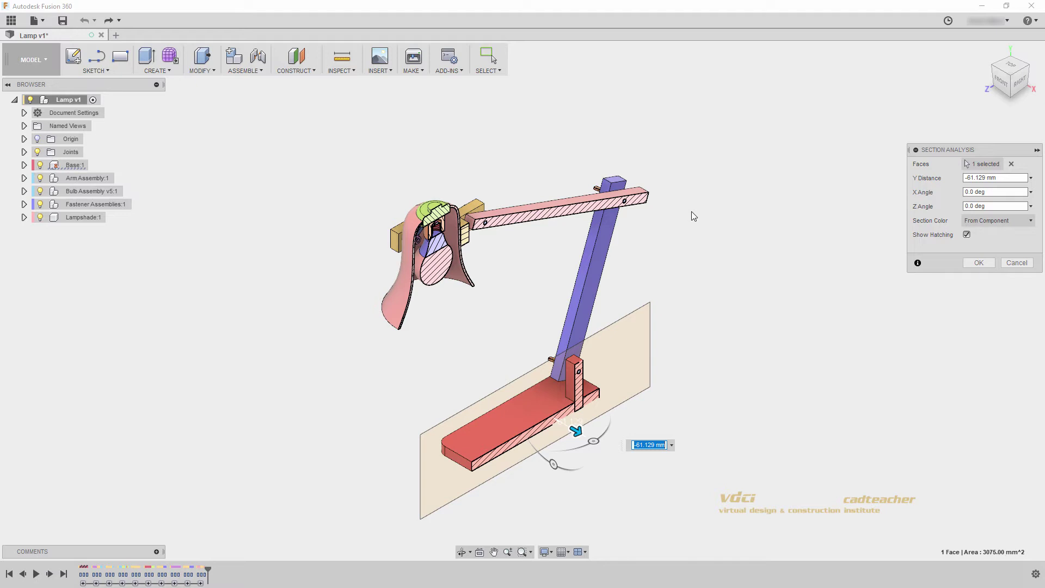
pyautogui.click(967, 234)
pyautogui.click(966, 234)
pyautogui.click(979, 263)
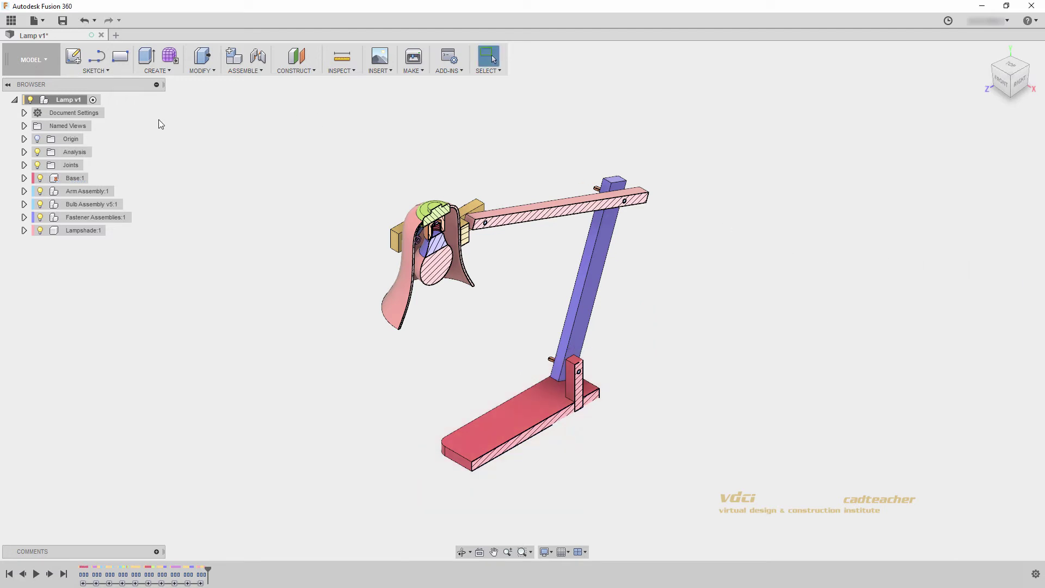
# Step: Hide Section1 in the Analysis folder and switch off Component Color Cycling
pyautogui.click(24, 152)
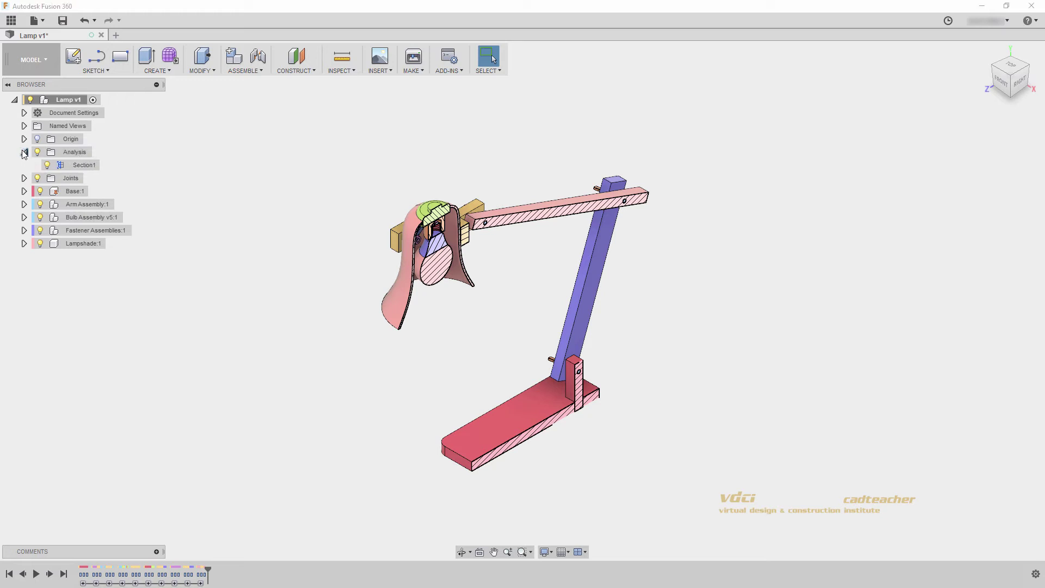
pyautogui.click(47, 165)
pyautogui.click(47, 165)
pyautogui.click(47, 165)
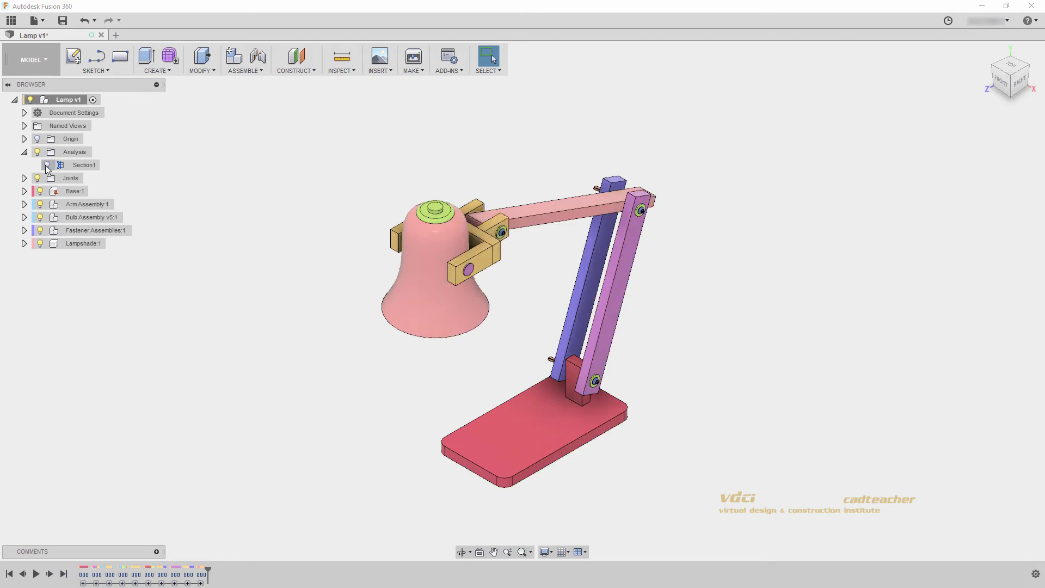
pyautogui.click(24, 152)
pyautogui.click(340, 70)
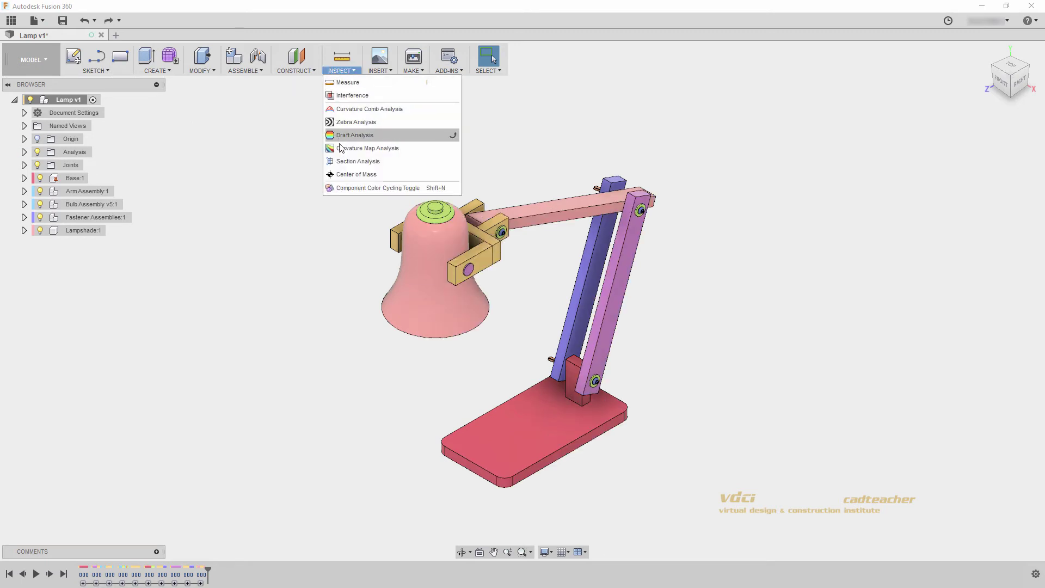
pyautogui.click(365, 188)
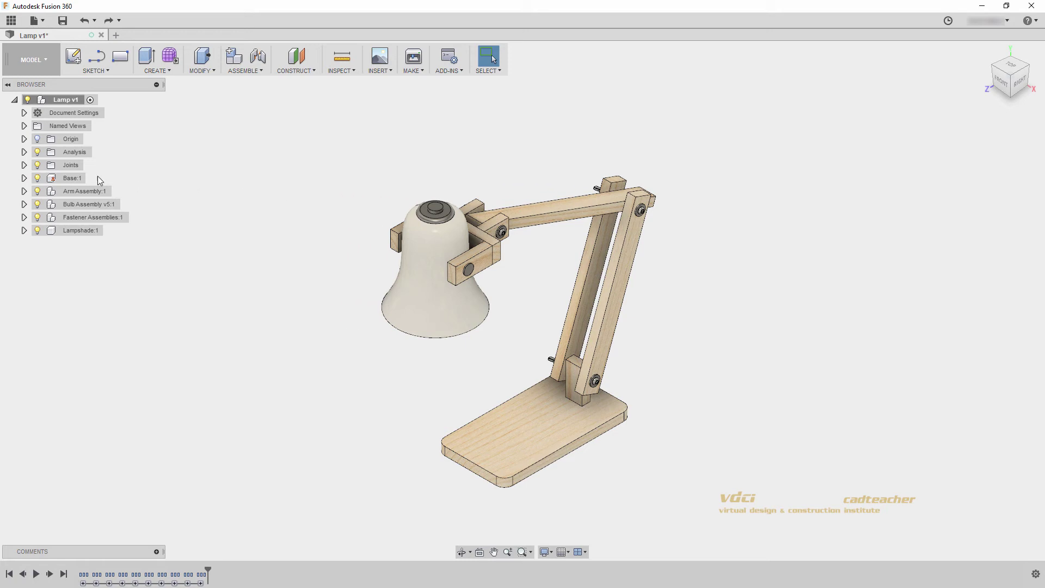
# Step: Open Properties for Base:1, showing Pine material, 264.531 g mass and 4.639E+05 mm^3 volume
pyautogui.rightClick(71, 176)
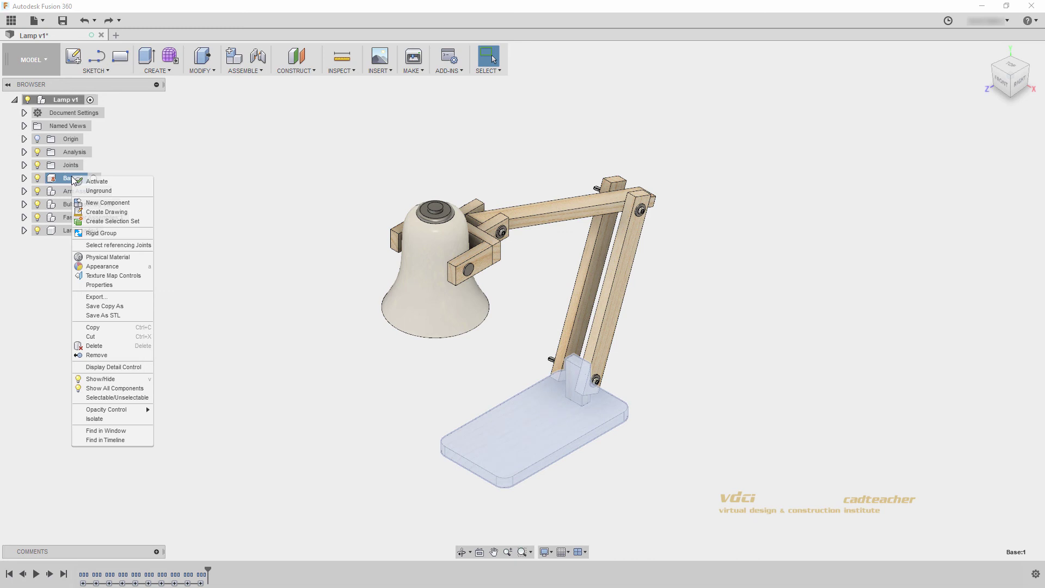
pyautogui.click(116, 284)
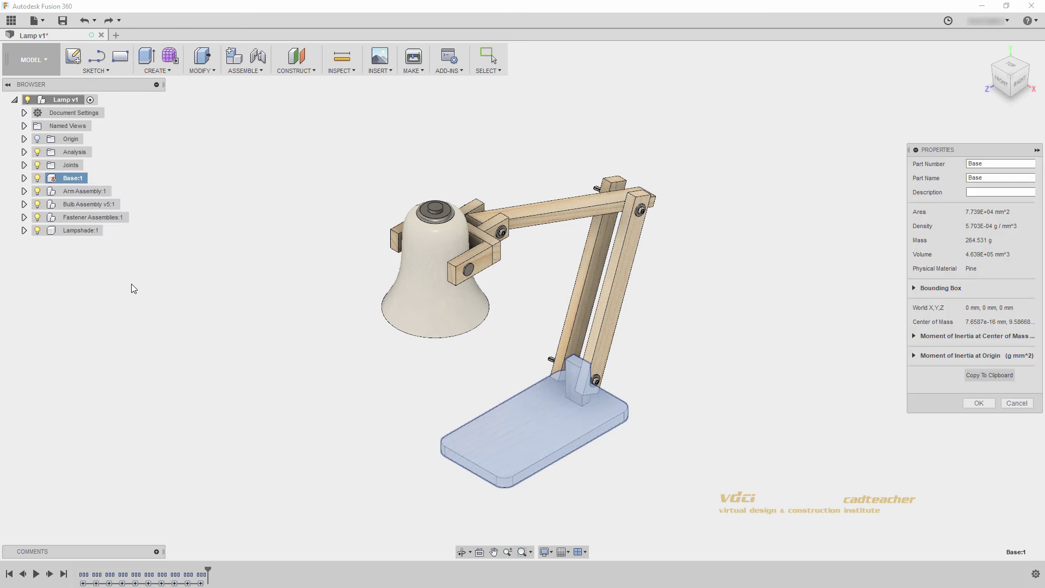